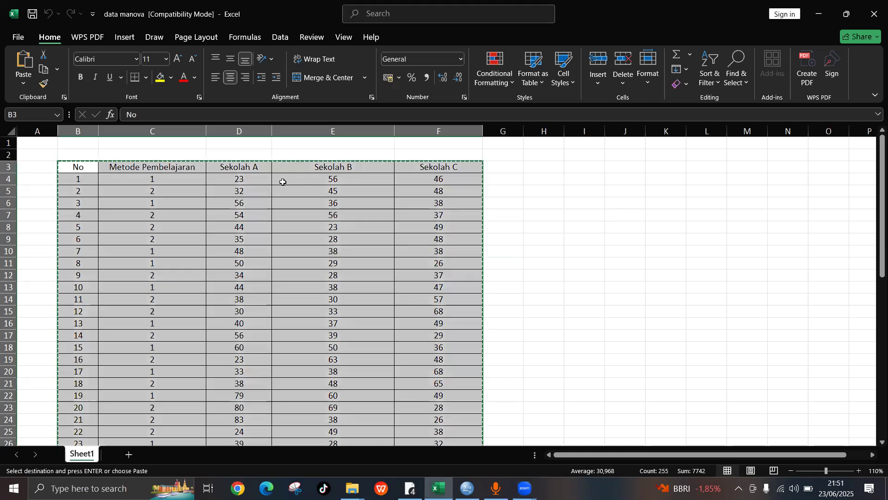
pyautogui.scroll(-2, 148, 200)
pyautogui.scroll(2, 135, 177)
pyautogui.rightClick(107, 170)
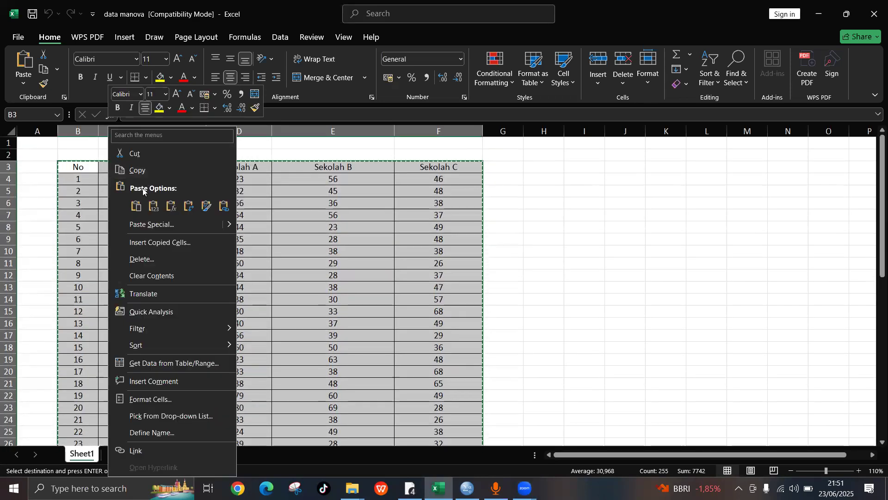
pyautogui.press('Escape')
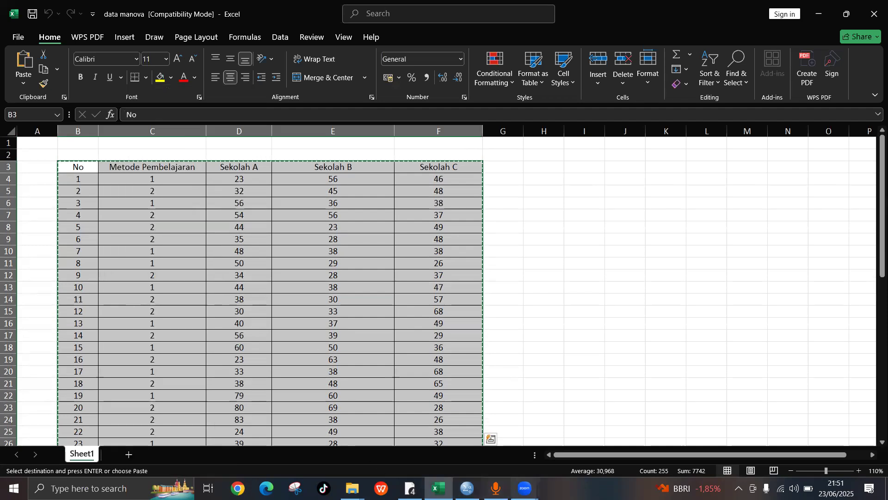
# - Switch to SPSS Statistics and paste the copied Excel table with variable names, starting at the first cell of the Data View
pyautogui.click(468, 488)
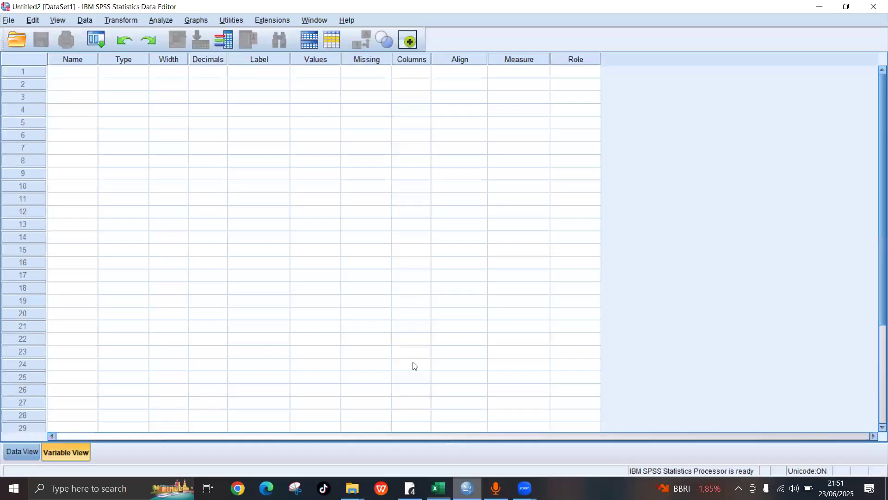
pyautogui.click(24, 449)
pyautogui.rightClick(59, 89)
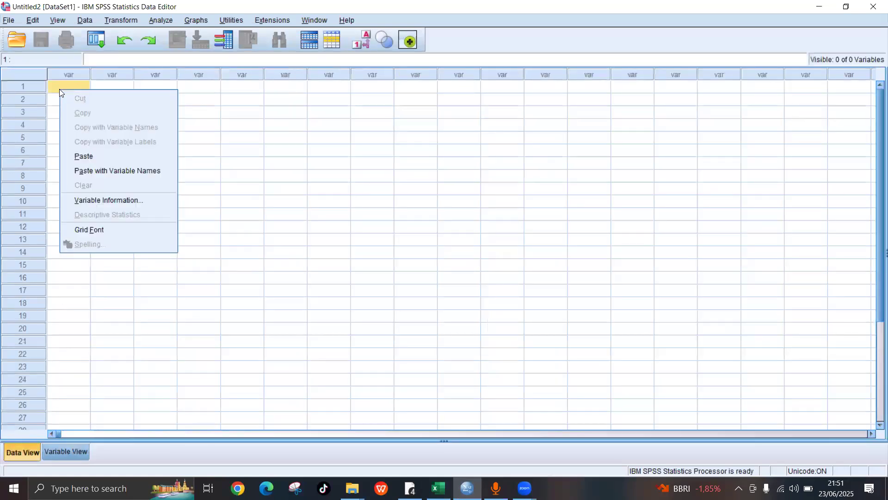
pyautogui.click(107, 173)
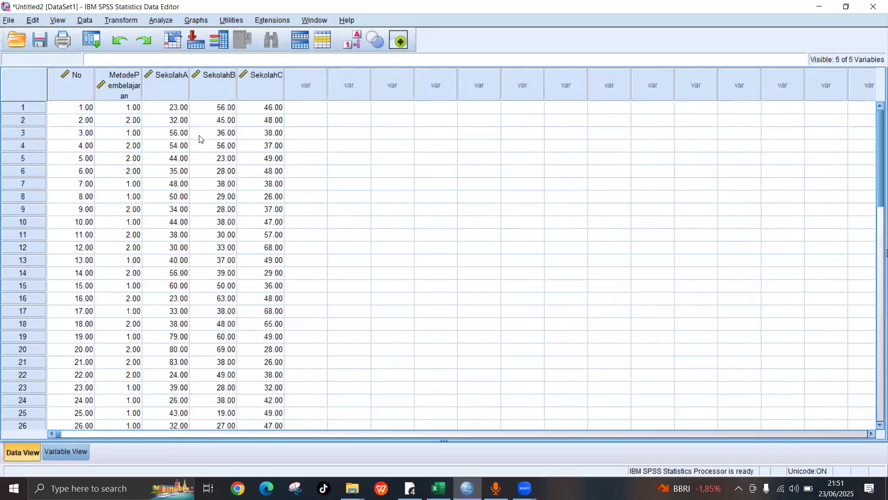
# - In the Variable View, add the value label 1 = "Metode Konvensional" to the Metode Pembelajaran variable
pyautogui.click(83, 453)
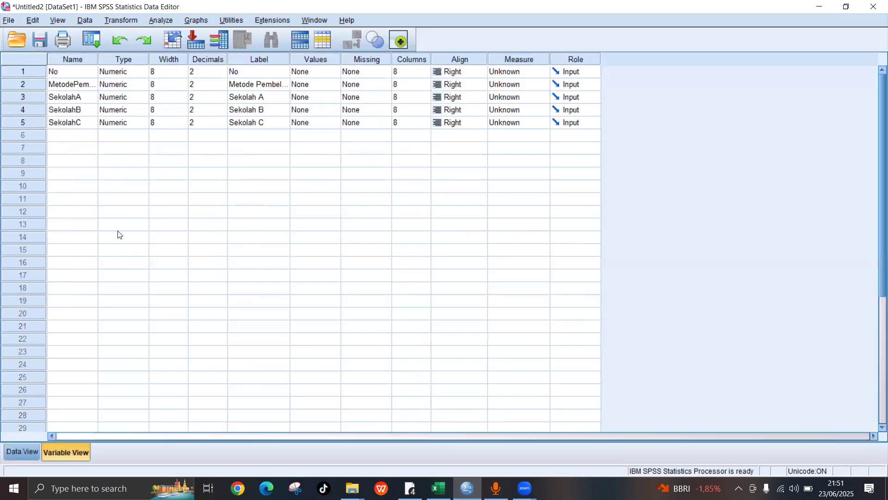
pyautogui.click(313, 86)
pyautogui.click(331, 85)
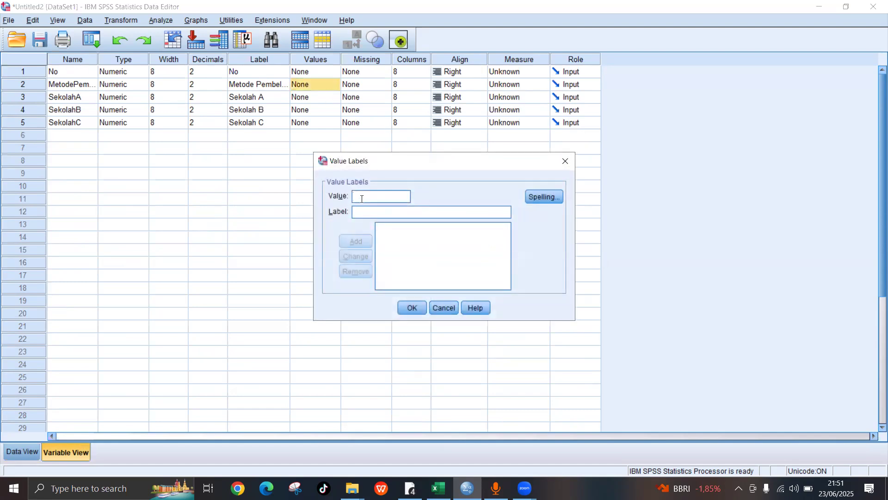
pyautogui.write('1')
pyautogui.click(363, 208)
pyautogui.press('capslock')
pyautogui.write('M')
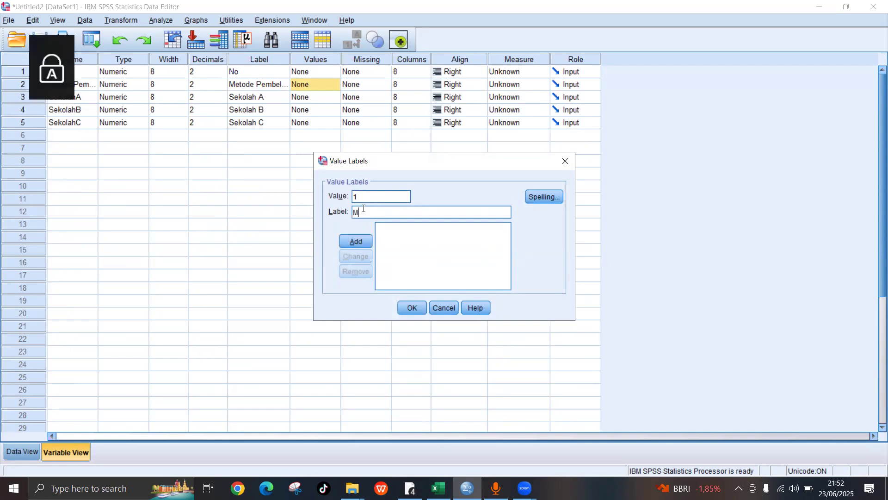
pyautogui.press('capslock')
pyautogui.write('etode')
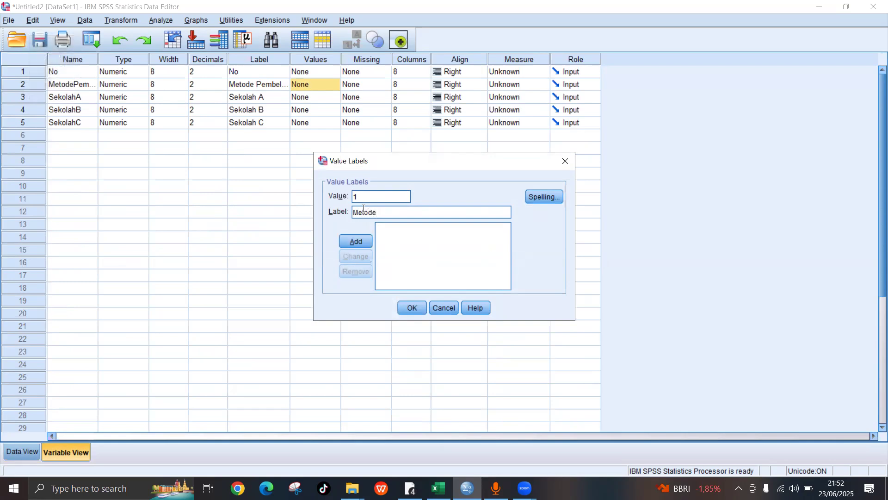
pyautogui.press('capslock')
pyautogui.write('K')
pyautogui.press('capslock')
pyautogui.write('onvensional')
pyautogui.press('Return')
# - Add the value label 2 = "Metode Moederen" to the Metode Pembelajaran variable and accept the value labels
pyautogui.write('2')
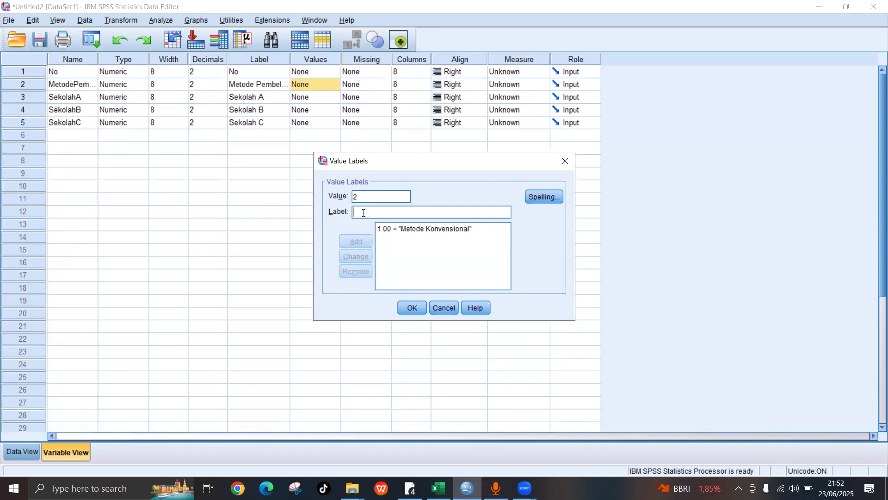
pyautogui.press('capslock')
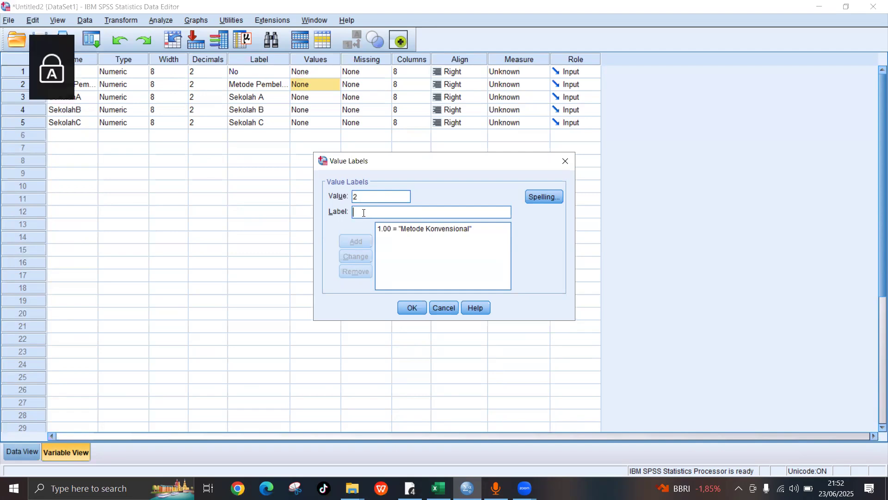
pyautogui.write('METODE')
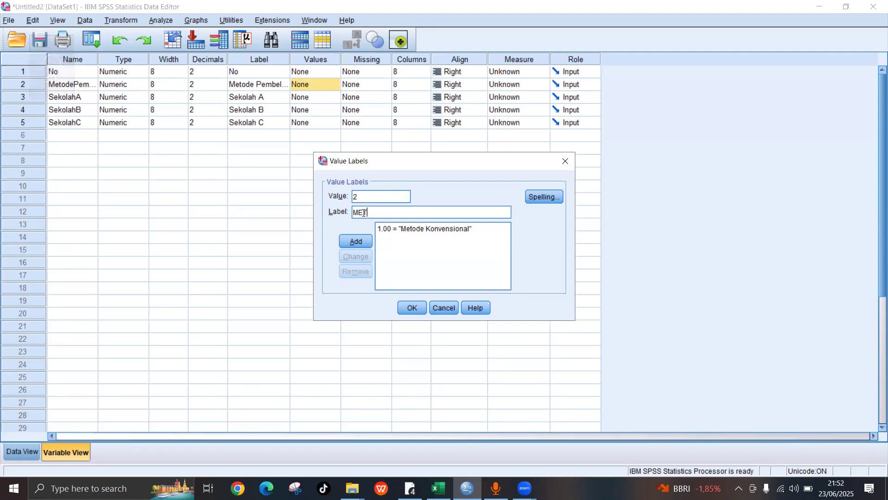
pyautogui.press('BackSpace')
pyautogui.press('BackSpace')
pyautogui.press('BackSpace')
pyautogui.press('BackSpace')
pyautogui.press('BackSpace')
pyautogui.press('capslock')
pyautogui.write('etode')
pyautogui.press('capslock')
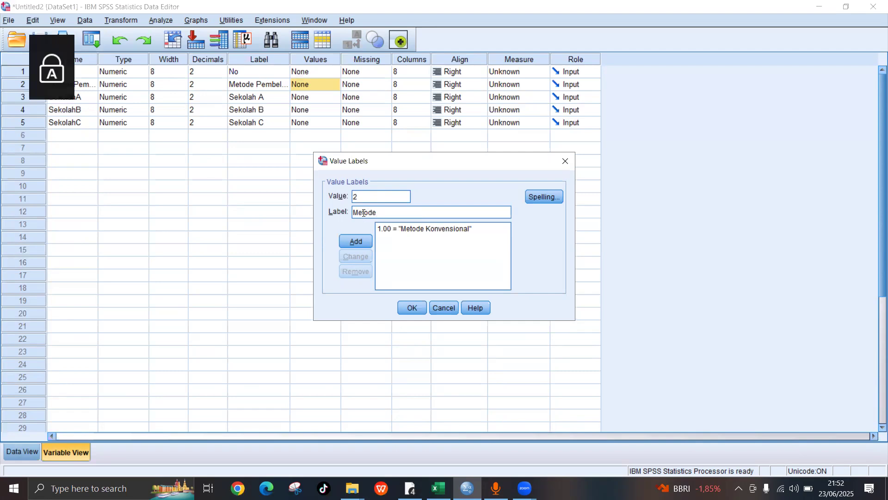
pyautogui.write('M')
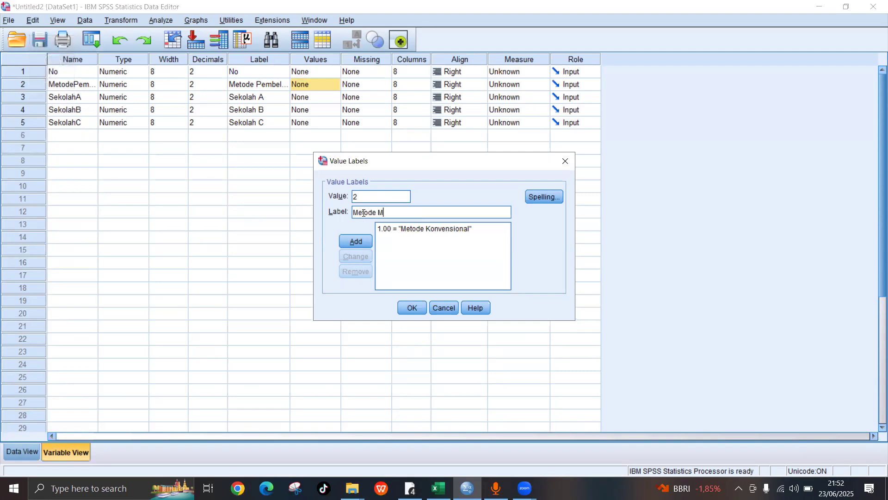
pyautogui.press('capslock')
pyautogui.write('oe')
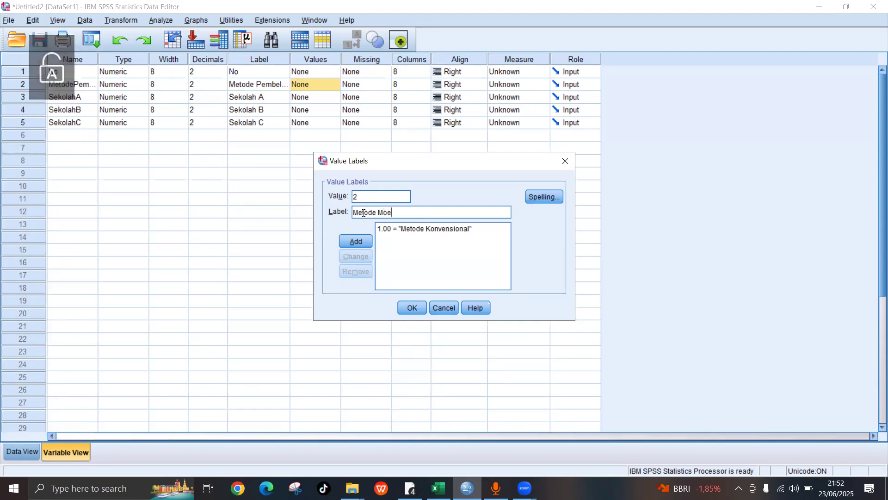
pyautogui.write('deren')
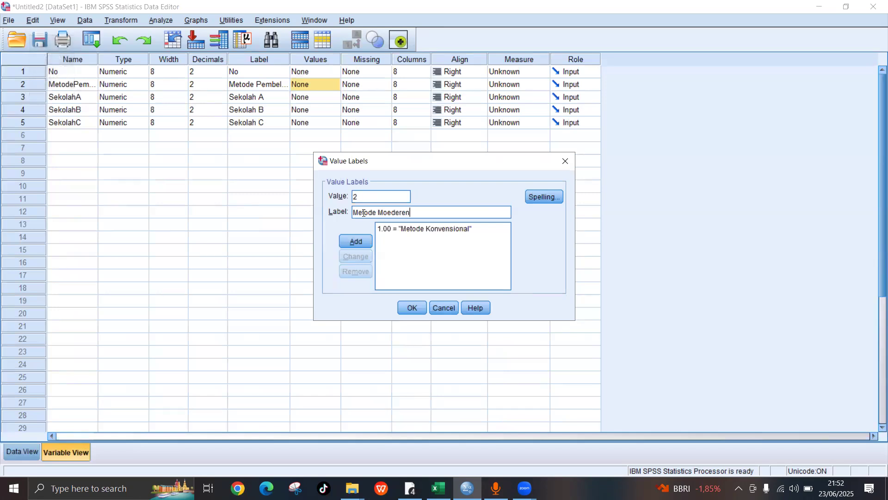
pyautogui.press('Return')
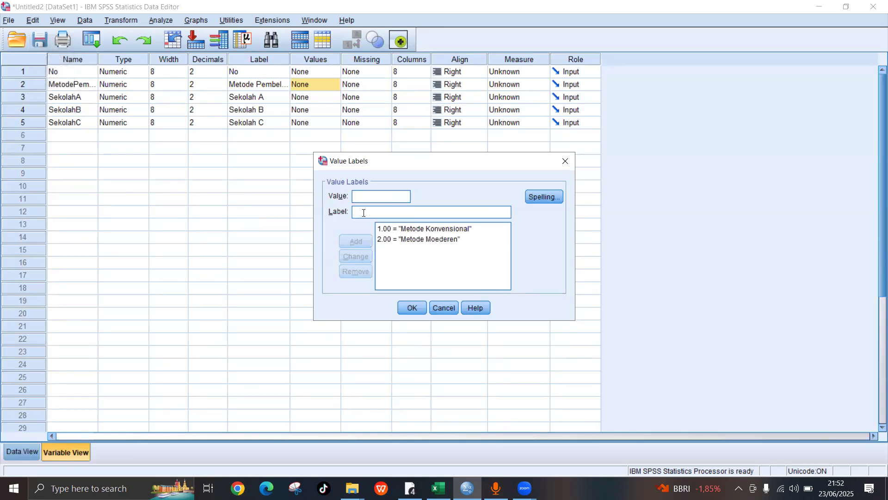
pyautogui.click(411, 308)
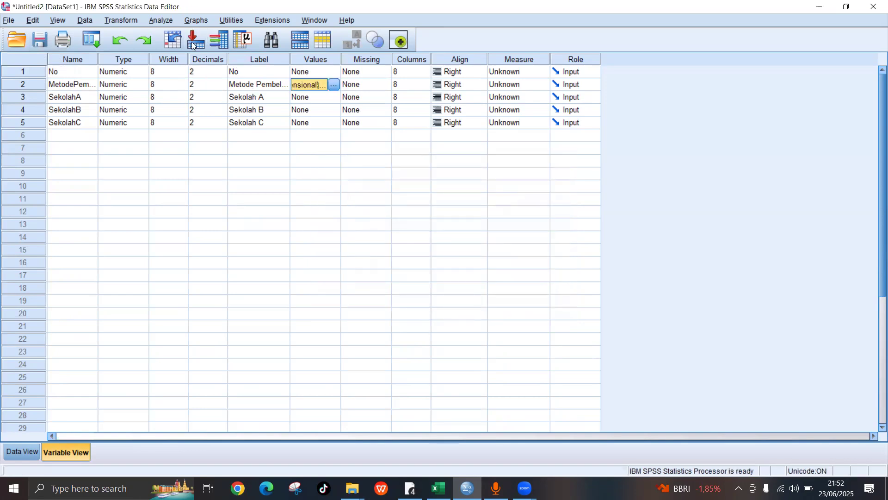
# - Start a General Linear Model Multivariate analysis and assign Metode Pembelajaran as its fixed factor
pyautogui.click(162, 21)
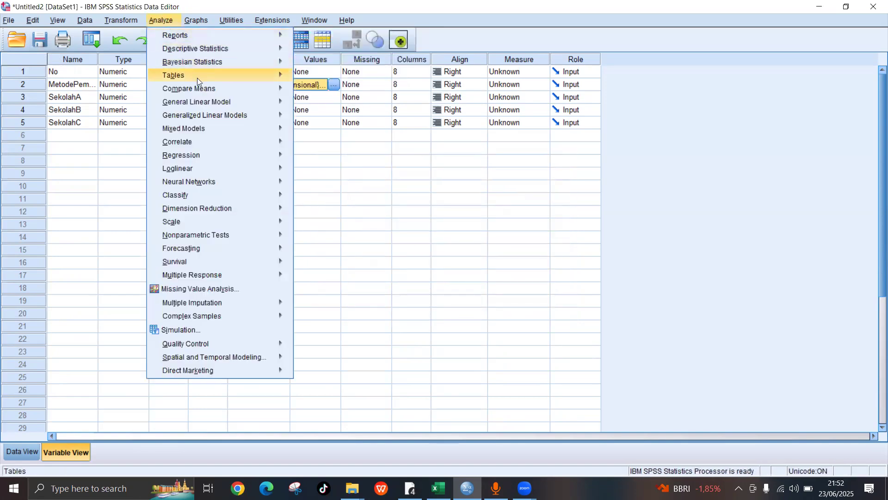
pyautogui.moveTo(206, 102)
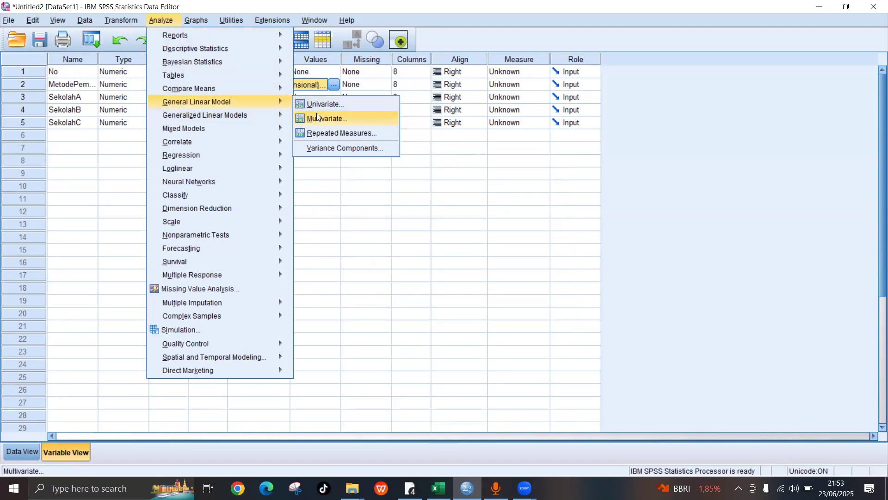
pyautogui.click(313, 118)
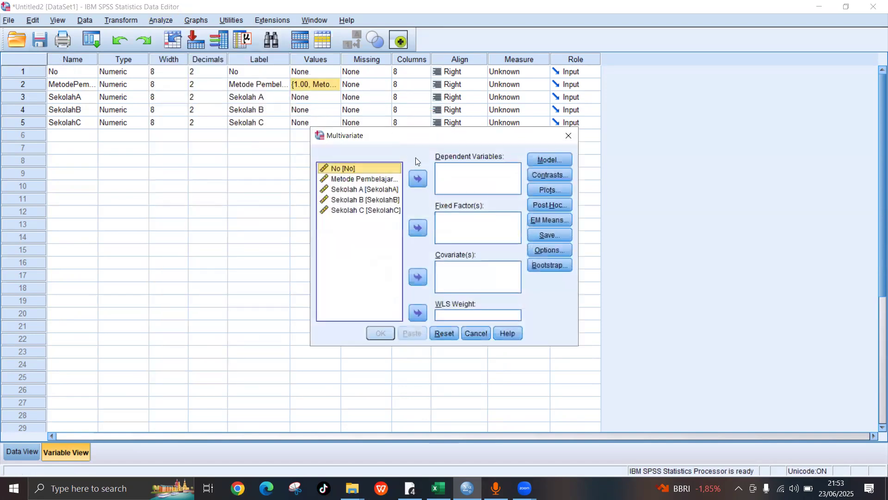
pyautogui.click(379, 183)
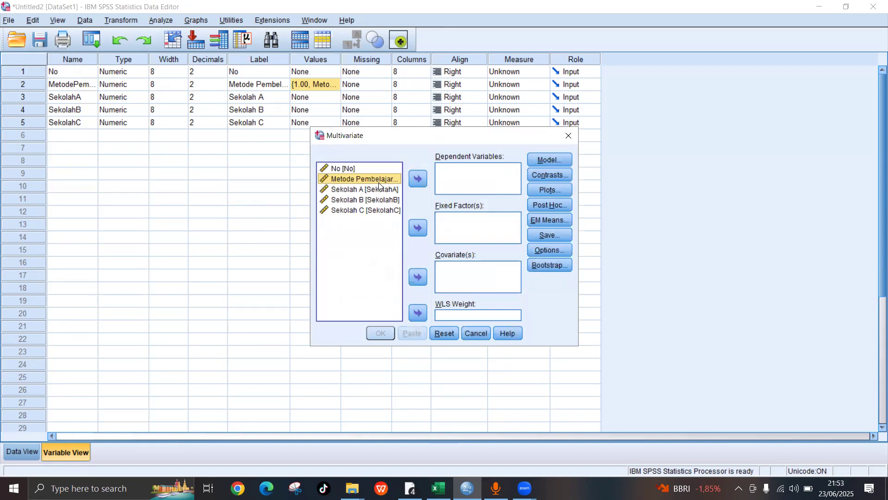
pyautogui.click(417, 229)
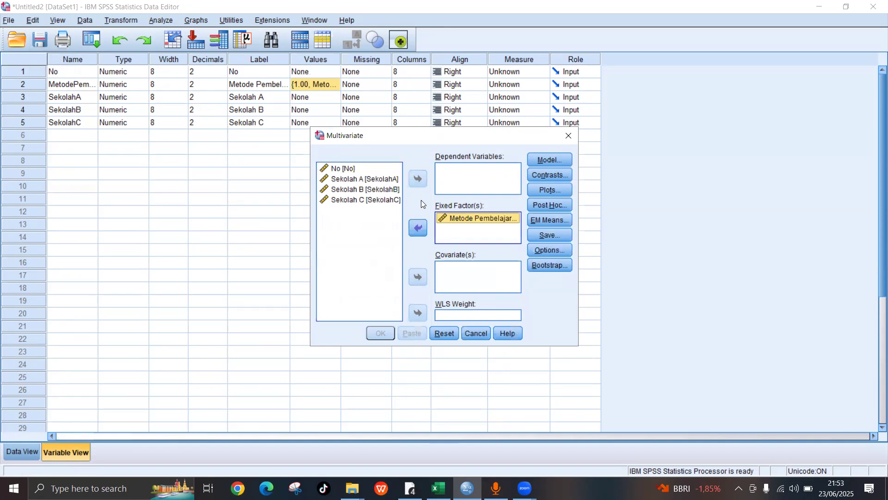
# - Add Sekolah A, Sekolah B and Sekolah C as the dependent variables of the multivariate analysis
pyautogui.click(387, 182)
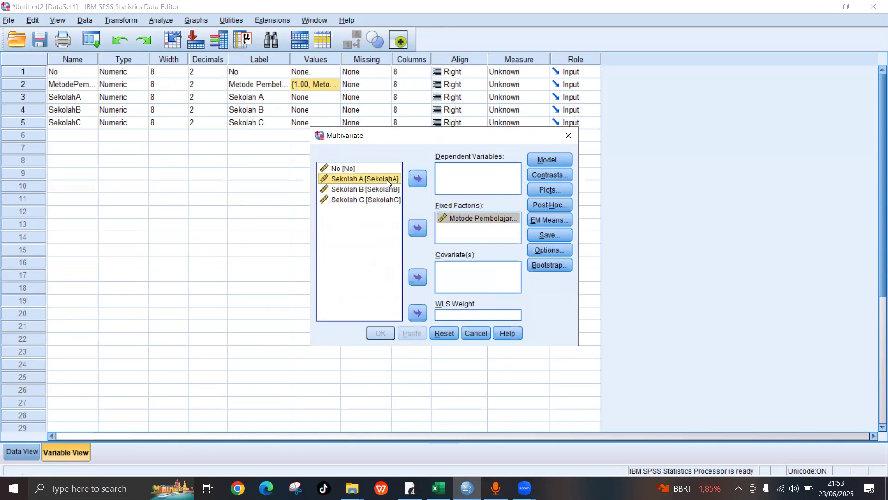
pyautogui.click(411, 180)
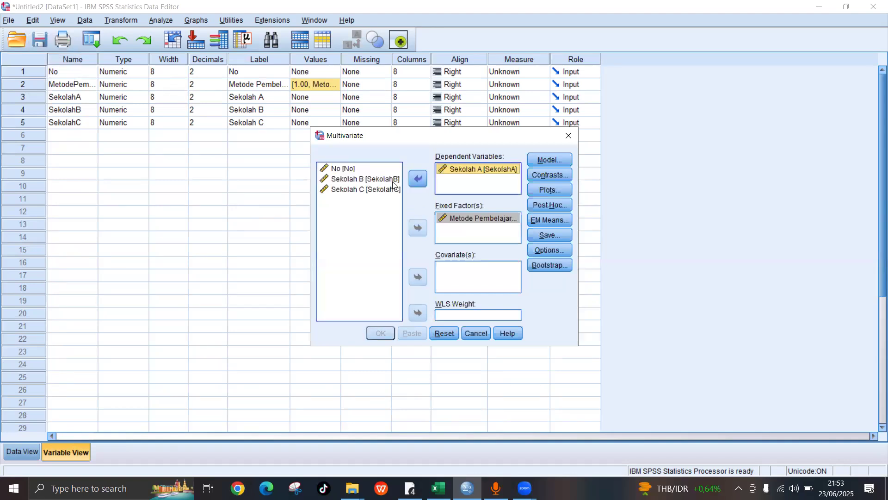
pyautogui.click(411, 180)
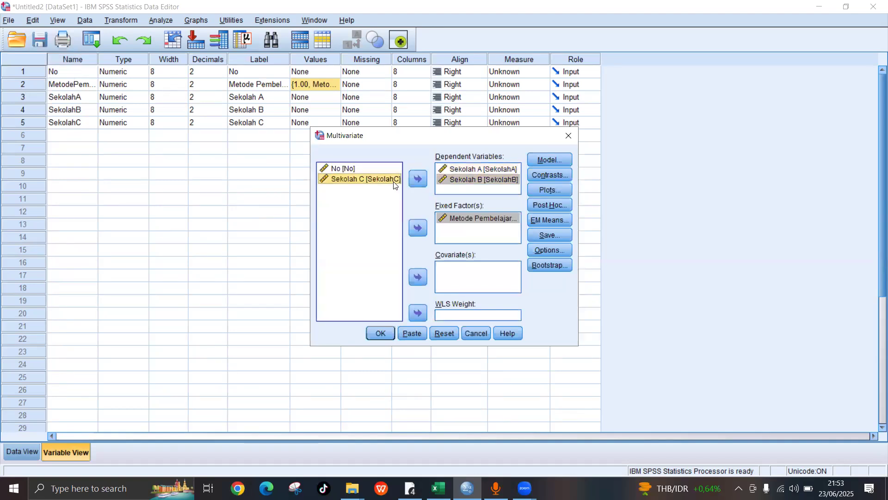
pyautogui.click(417, 182)
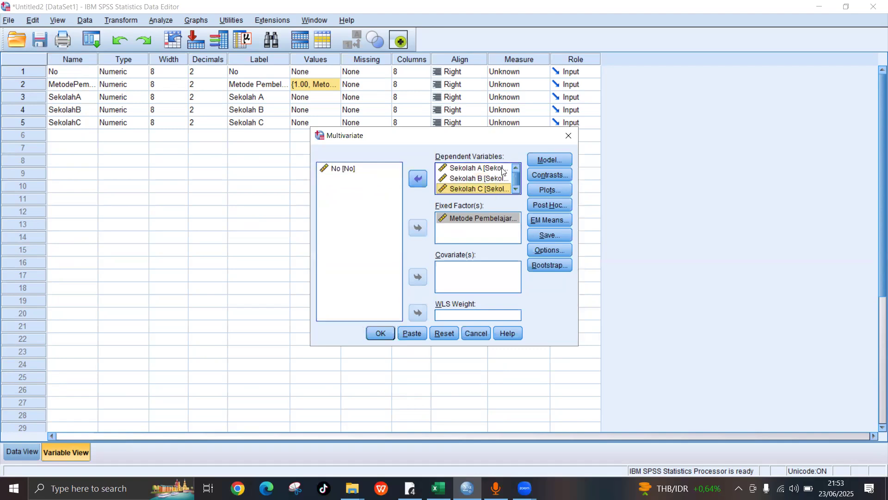
# - Include descriptive statistics, estimates of effect size and homogeneity tests in the multivariate output options
pyautogui.click(542, 250)
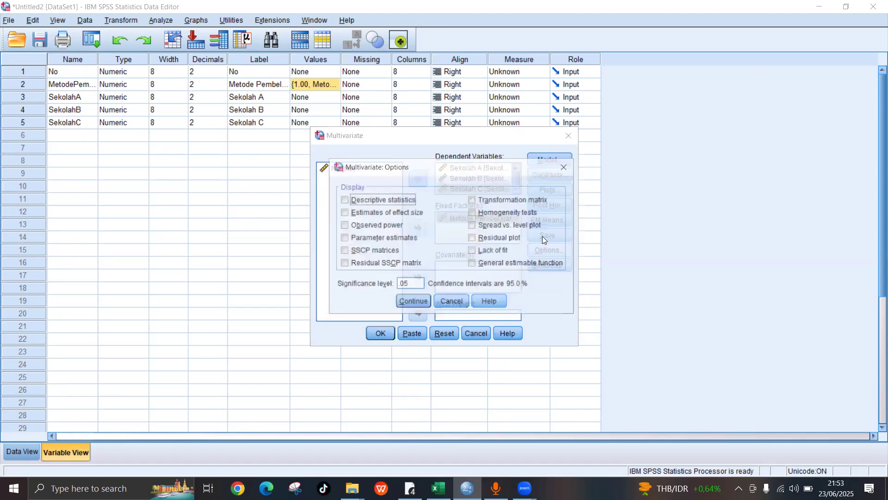
pyautogui.click(344, 200)
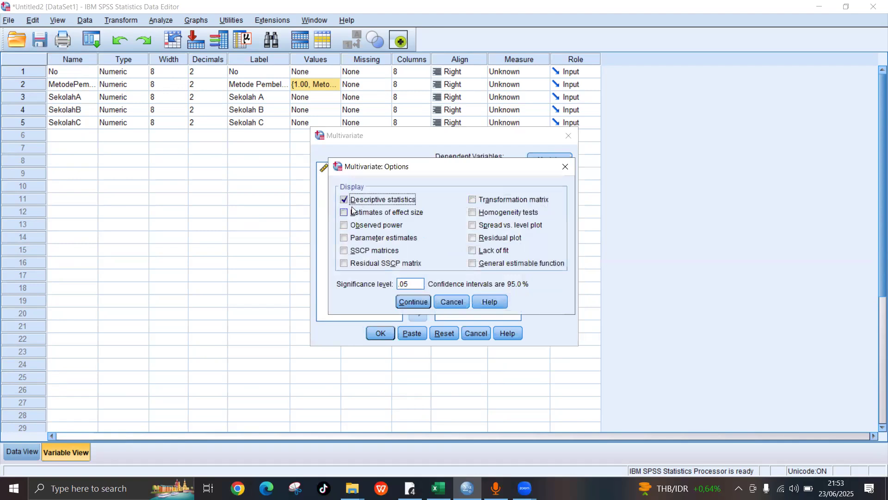
pyautogui.click(344, 214)
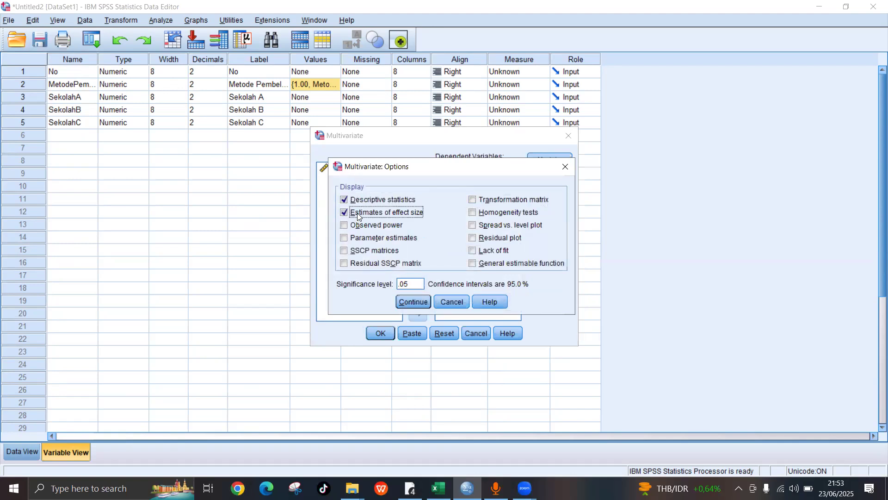
pyautogui.click(471, 214)
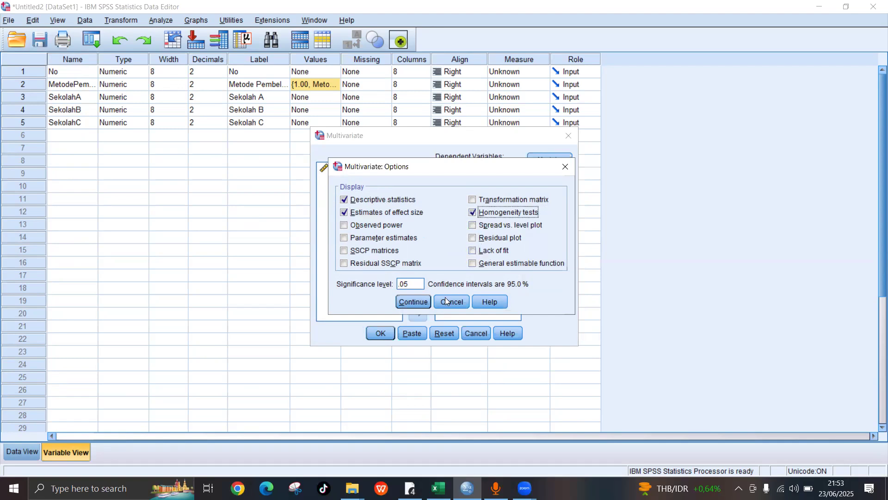
pyautogui.click(419, 302)
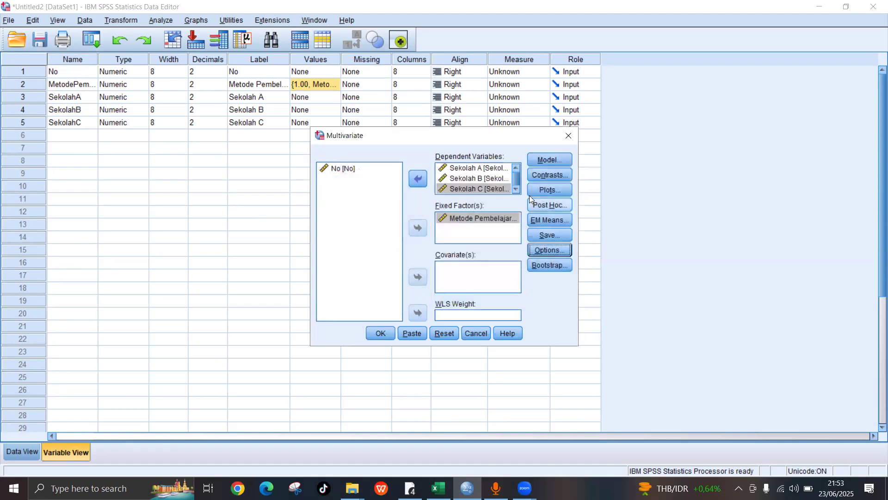
# - Choose the Simple contrast with First as reference category for the MetodePembelajaran factor and leave the contrast settings
pyautogui.click(547, 178)
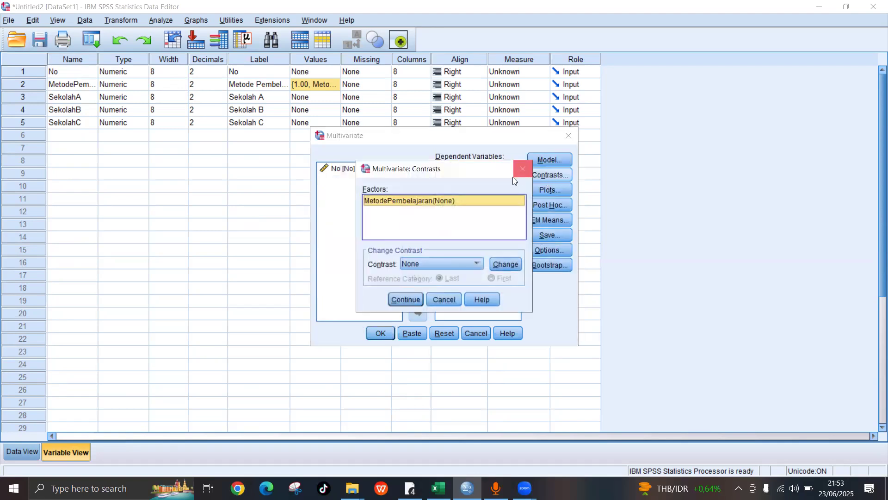
pyautogui.click(447, 265)
pyautogui.click(428, 296)
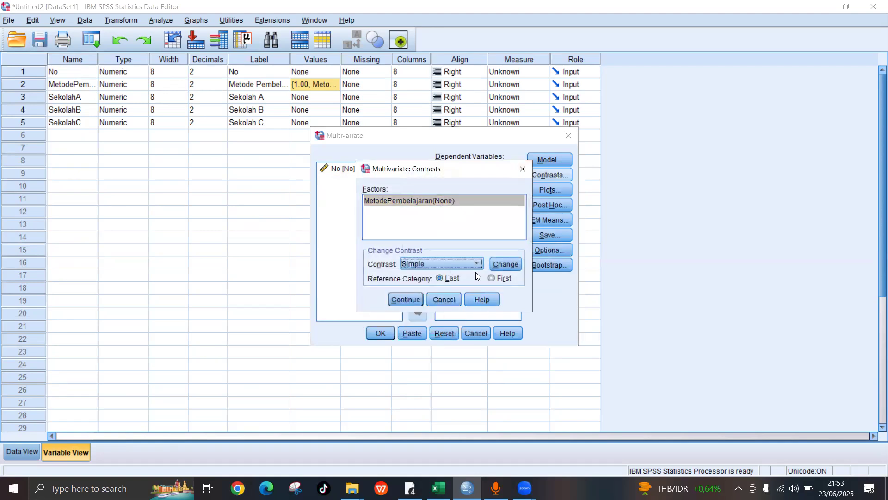
pyautogui.click(492, 279)
pyautogui.click(406, 299)
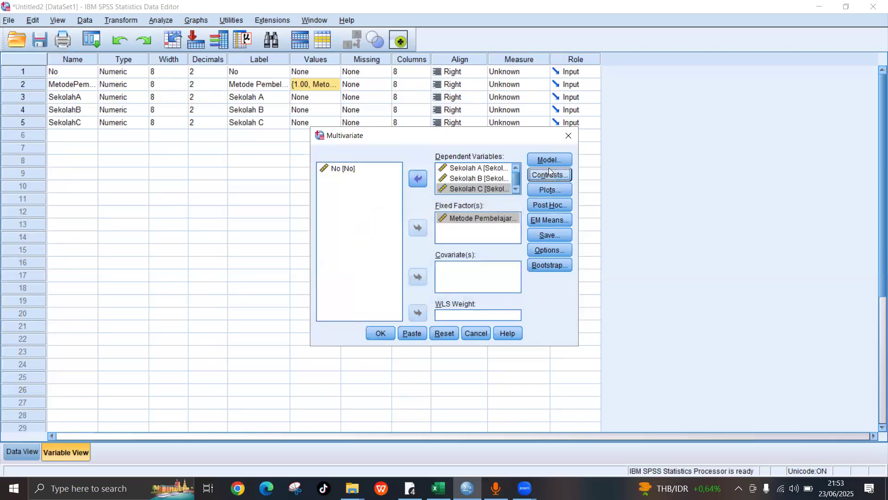
# - Add a profile plot with MetodePembelajaran on the horizontal axis and run the multivariate analysis
pyautogui.click(550, 190)
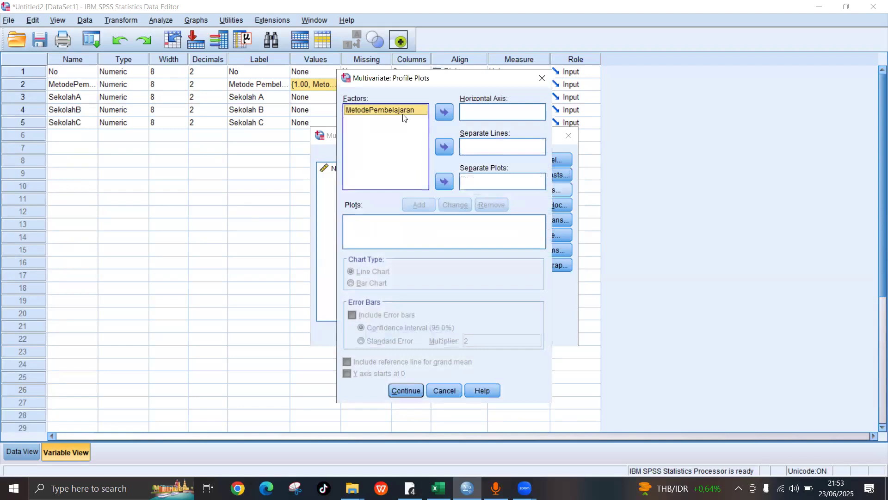
pyautogui.click(445, 112)
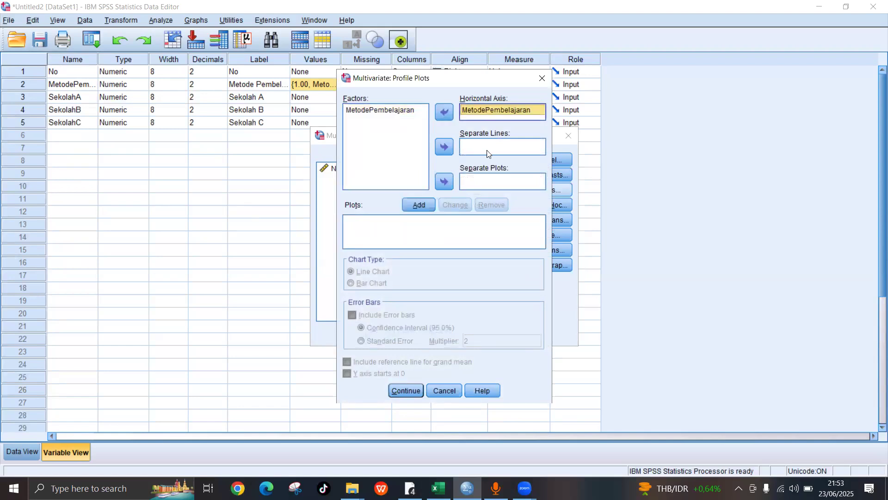
pyautogui.click(426, 205)
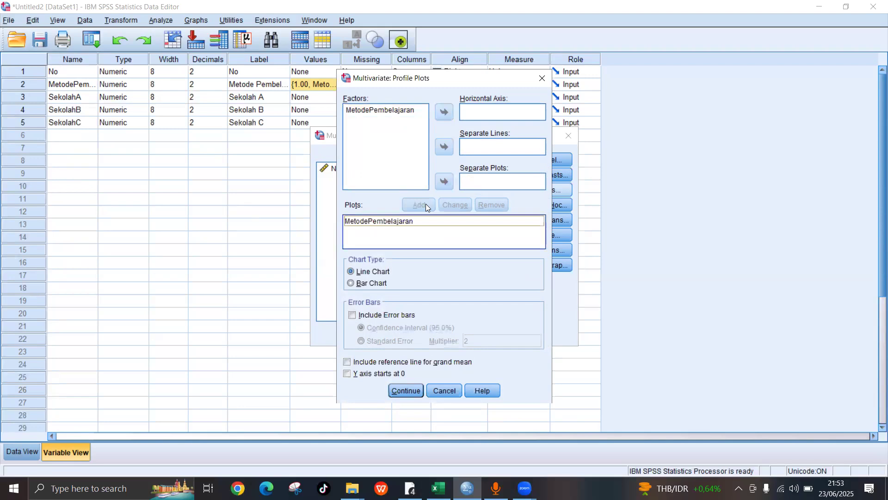
pyautogui.click(415, 393)
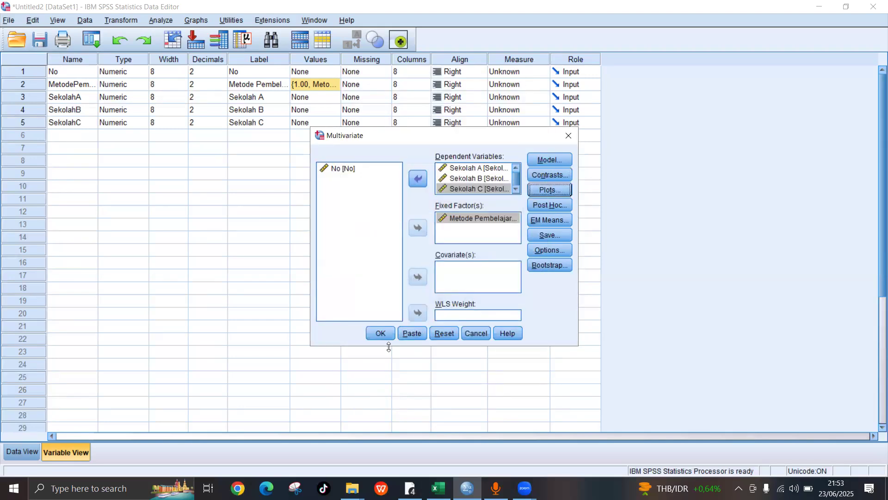
pyautogui.click(381, 333)
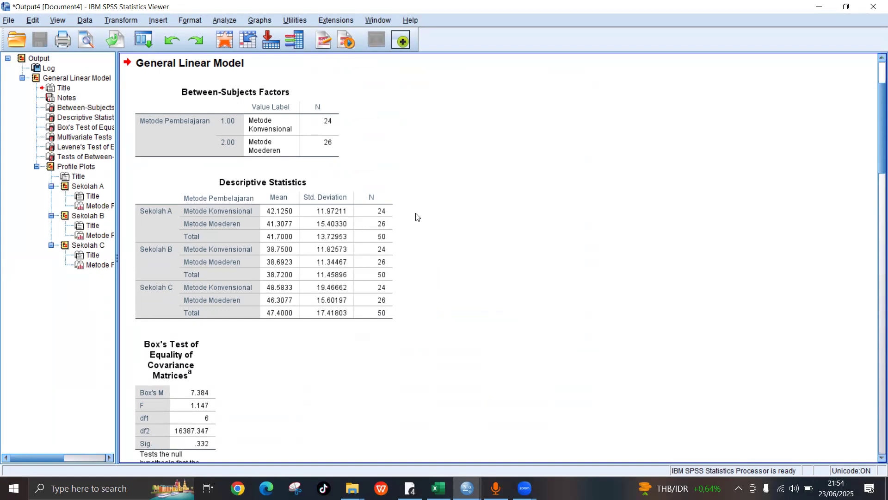
# - Examine the MANOVA output tables from Descriptive Statistics and Box's Test through Multivariate Tests and Levene's Test to Tests of Between-Subjects Effects
pyautogui.click(390, 236)
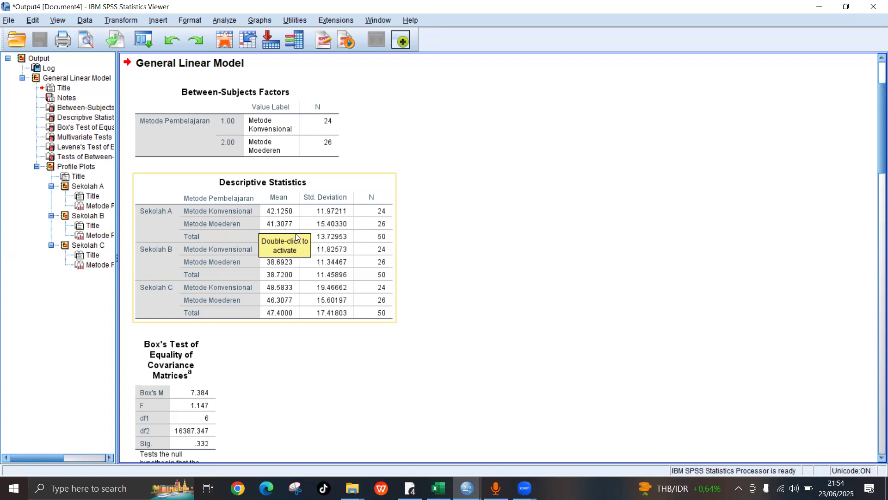
pyautogui.click(261, 260)
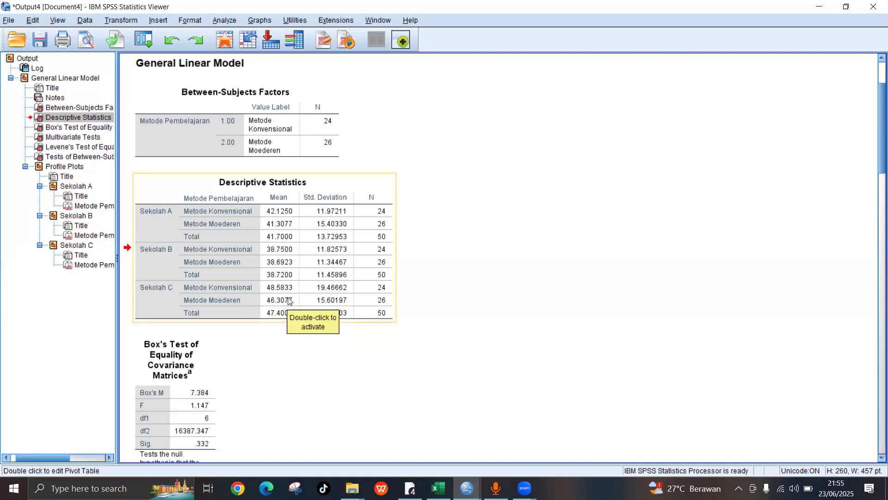
pyautogui.scroll(-3, 288, 291)
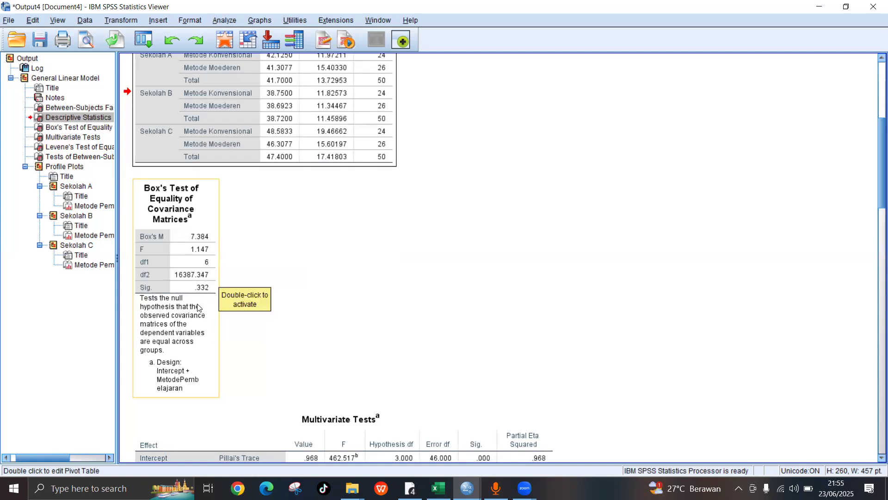
pyautogui.click(259, 347)
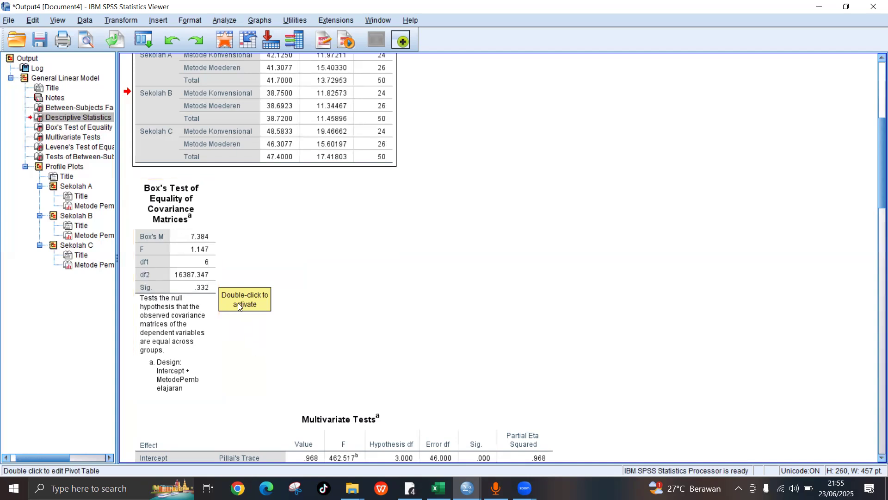
pyautogui.scroll(-3, 242, 300)
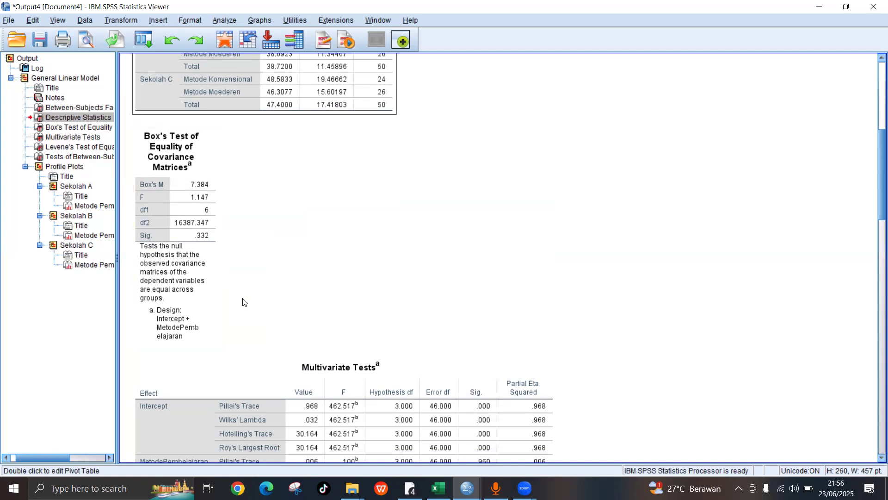
pyautogui.scroll(-1, 307, 419)
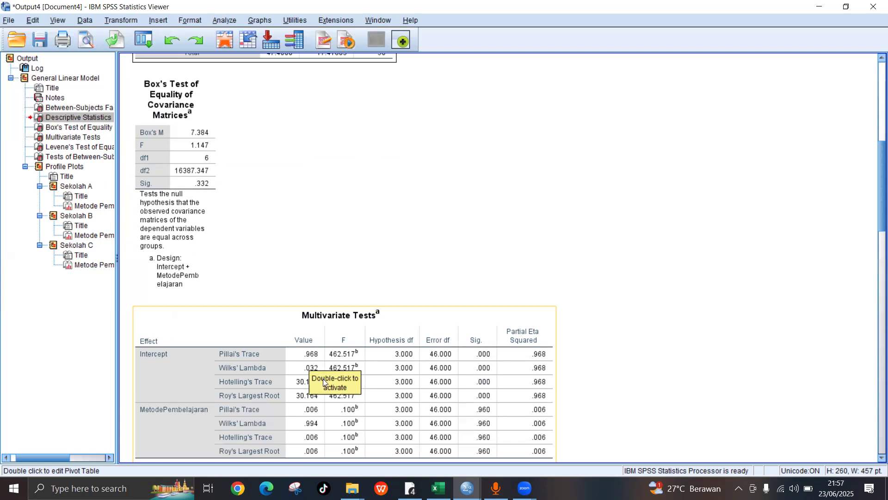
pyautogui.scroll(-1, 323, 379)
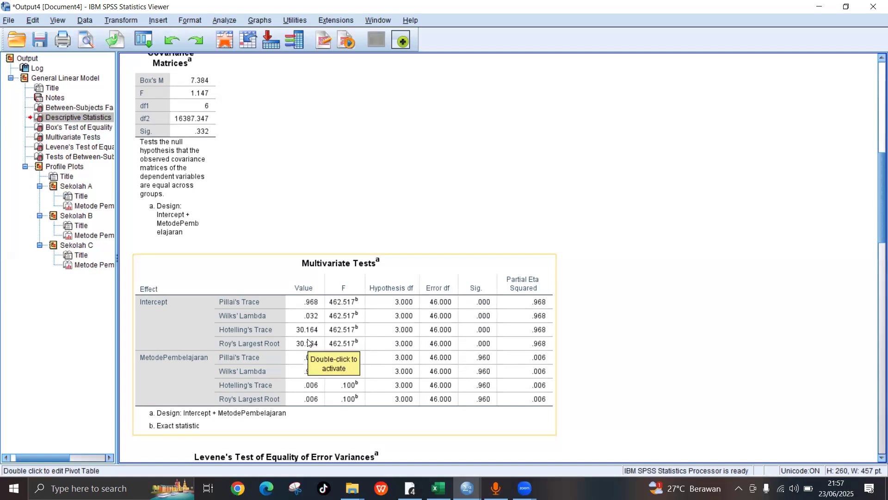
pyautogui.scroll(-1, 309, 345)
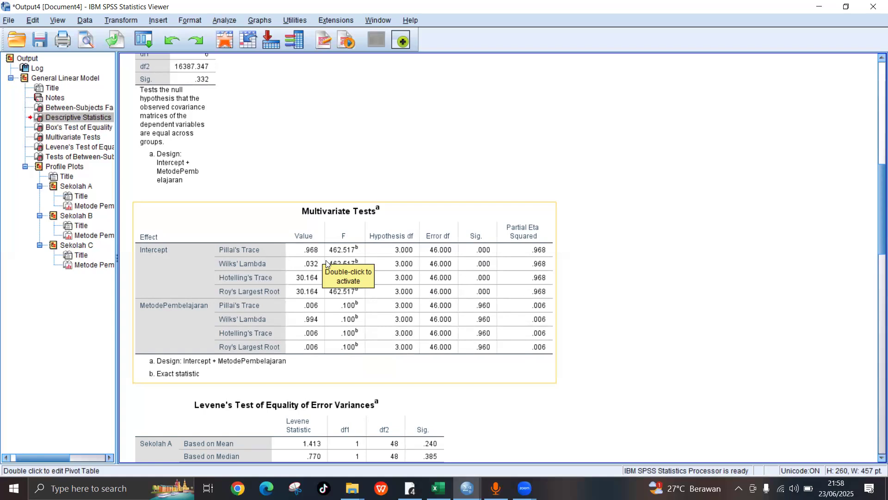
pyautogui.scroll(-10, 326, 264)
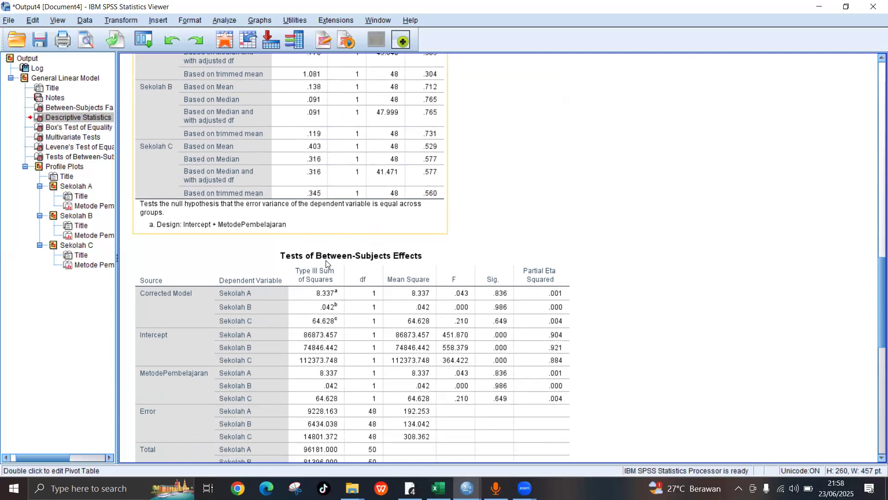
pyautogui.click(326, 264)
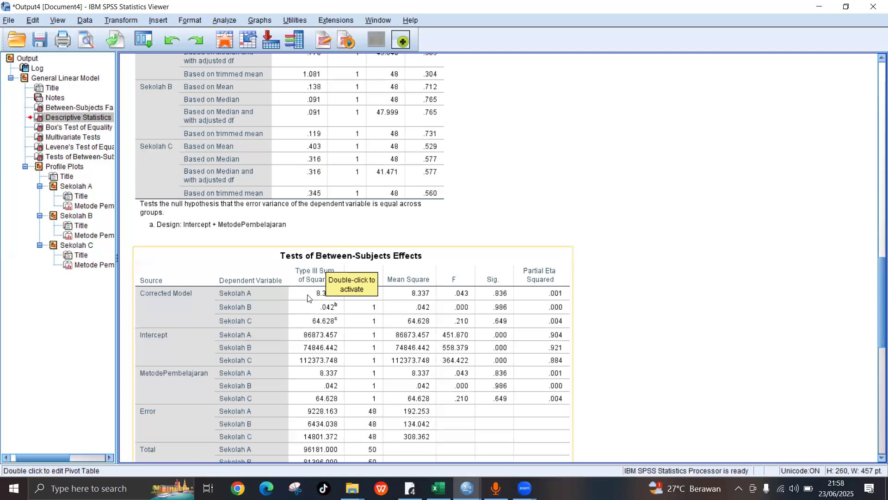